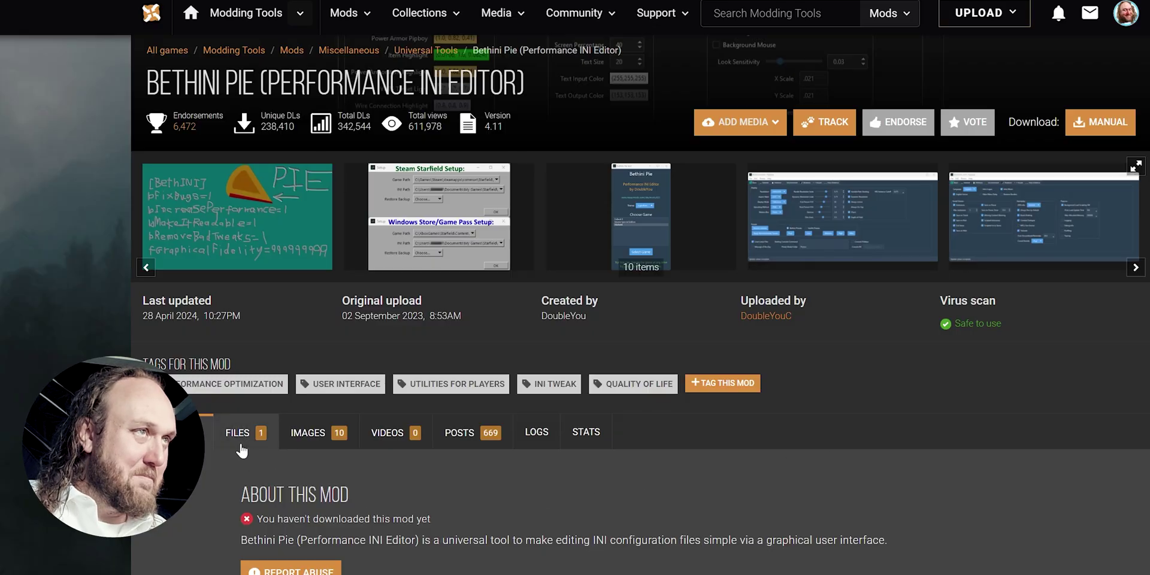
Show the Bethini Pie mod's Files tab and scroll down to the Main Files list
click(240, 445)
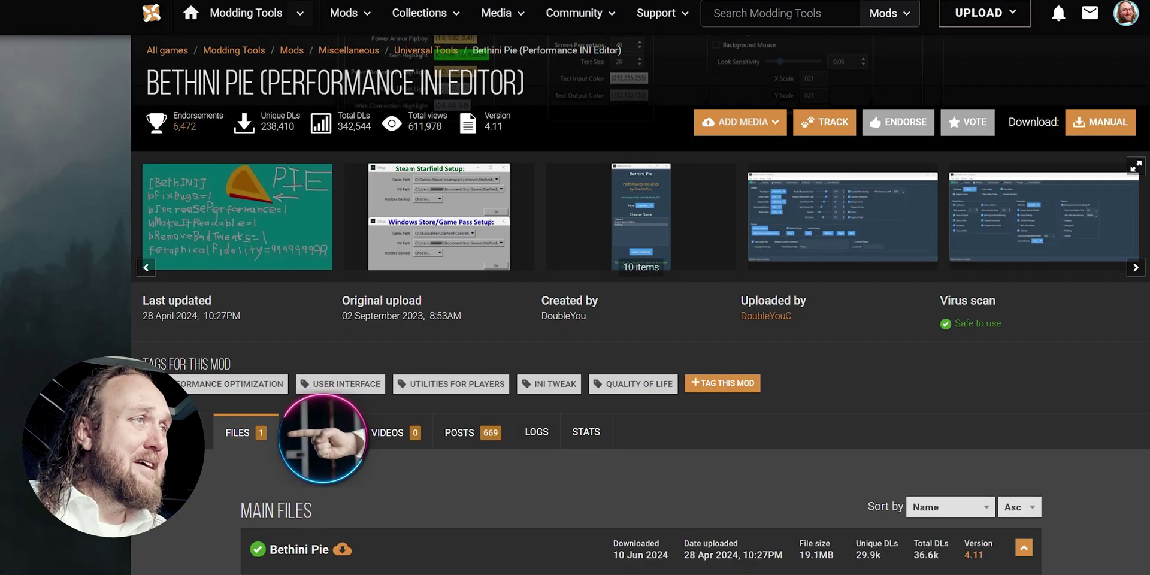
scroll(240, 444, down, 3)
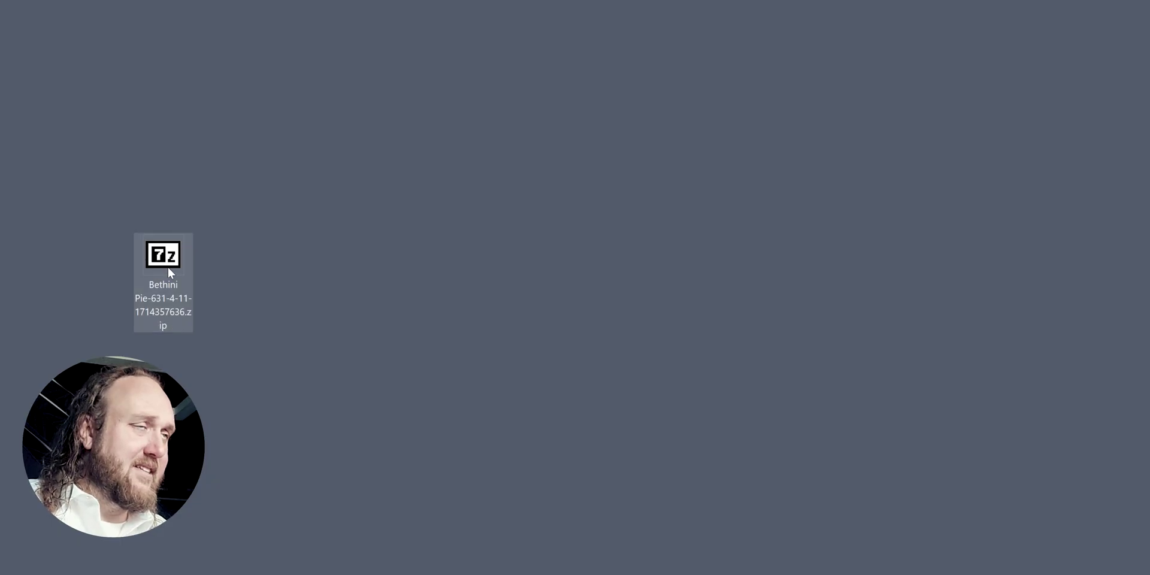
Extract the Bethini Pie folder from the downloaded zip into Modding Apps with 7-Zip
double_click(167, 264)
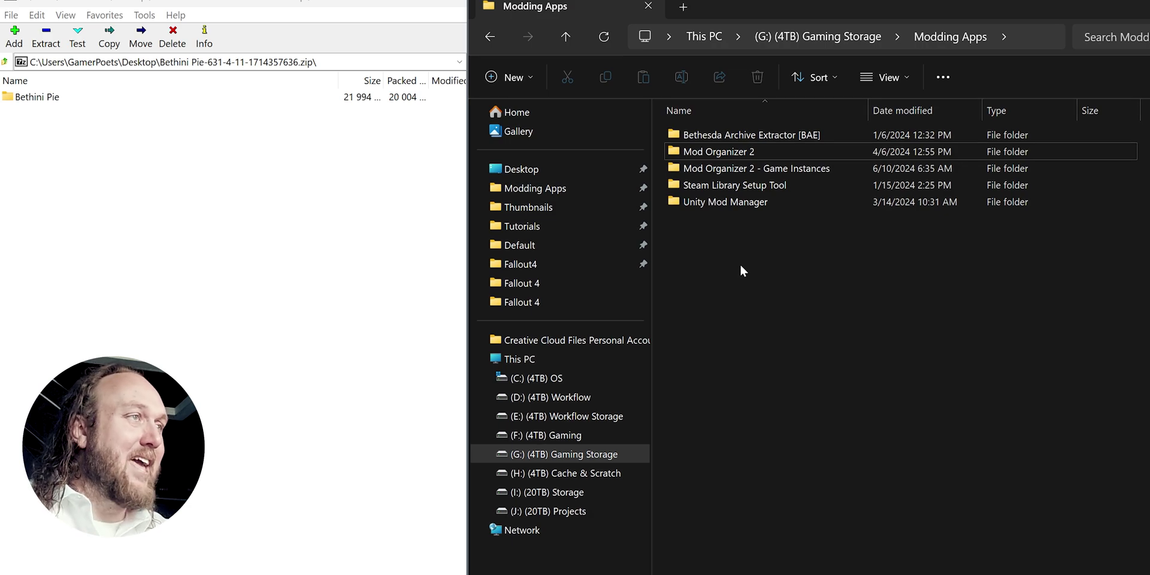
drag(28, 107, 34, 108)
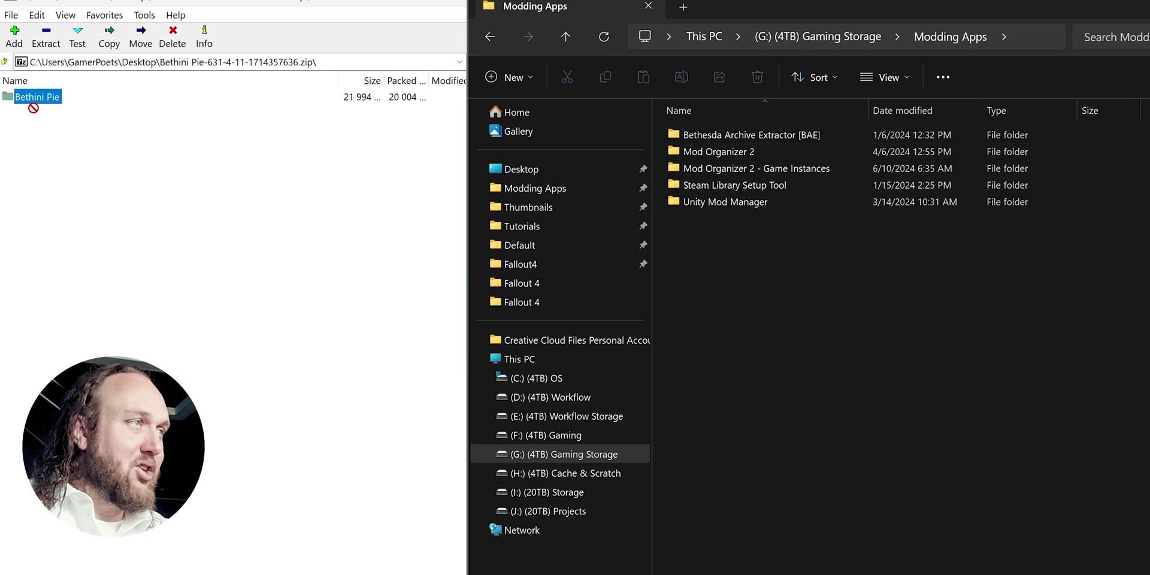
drag(718, 358, 767, 273)
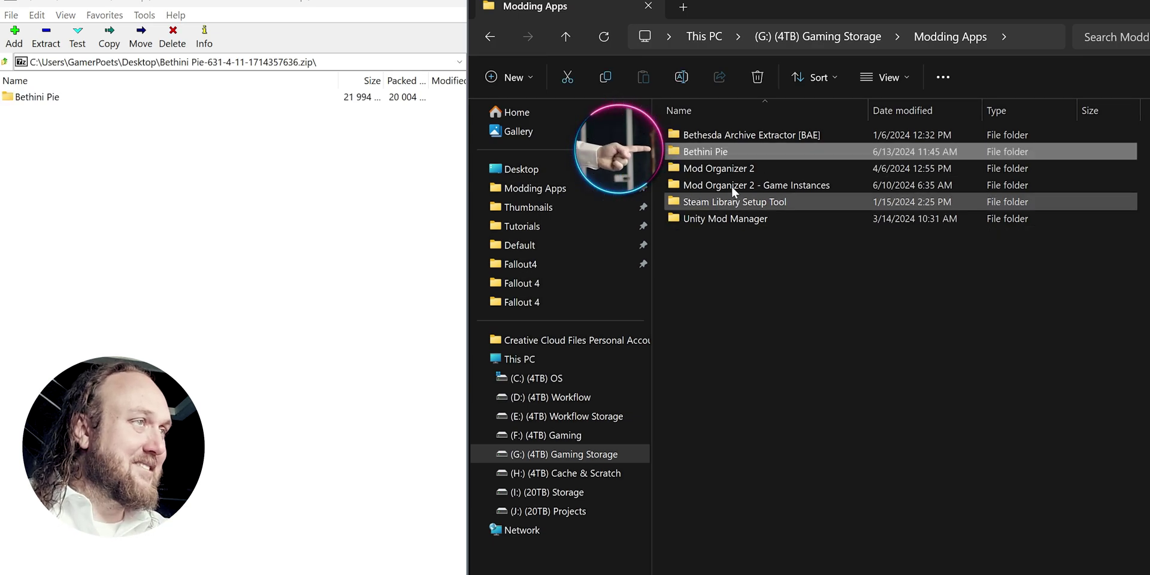
Open the extracted Bethini Pie folder and bring up the context menu for Bethini.exe
double_click(732, 152)
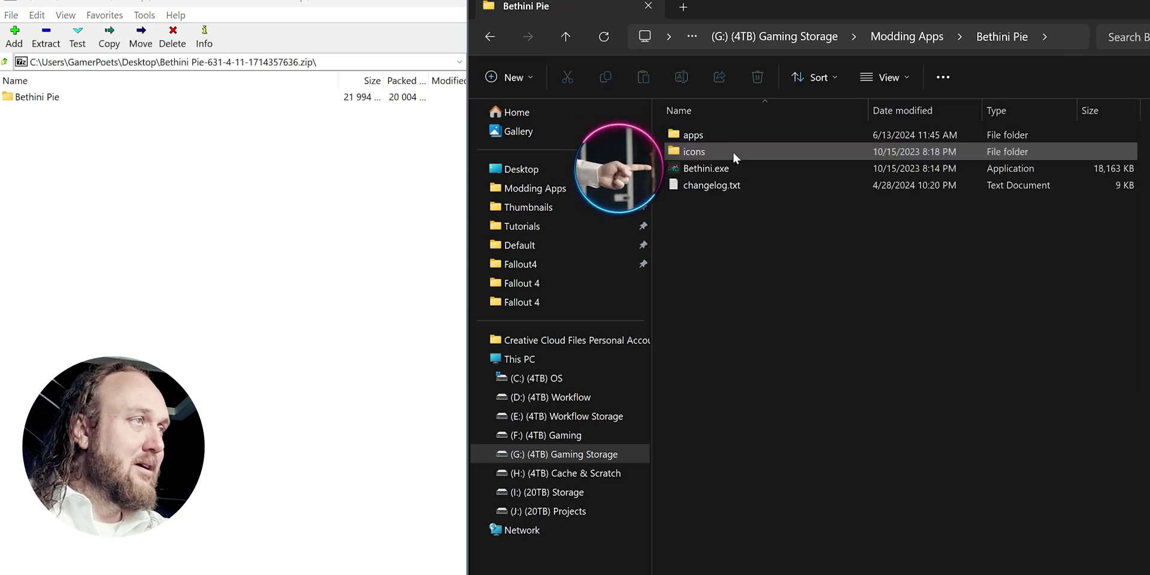
right_click(730, 168)
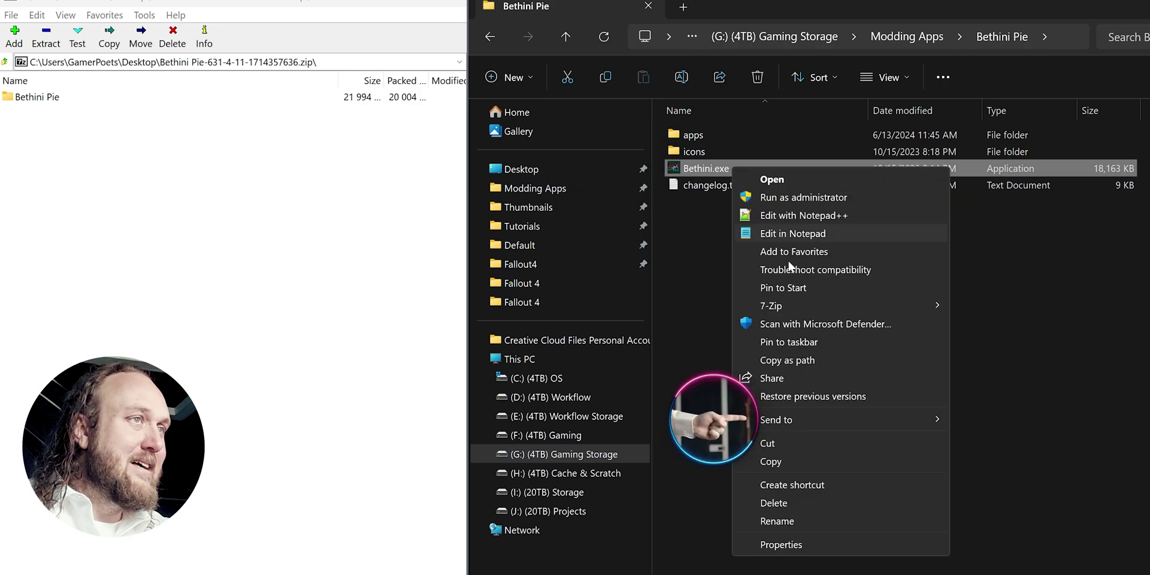
mouse_move(850, 422)
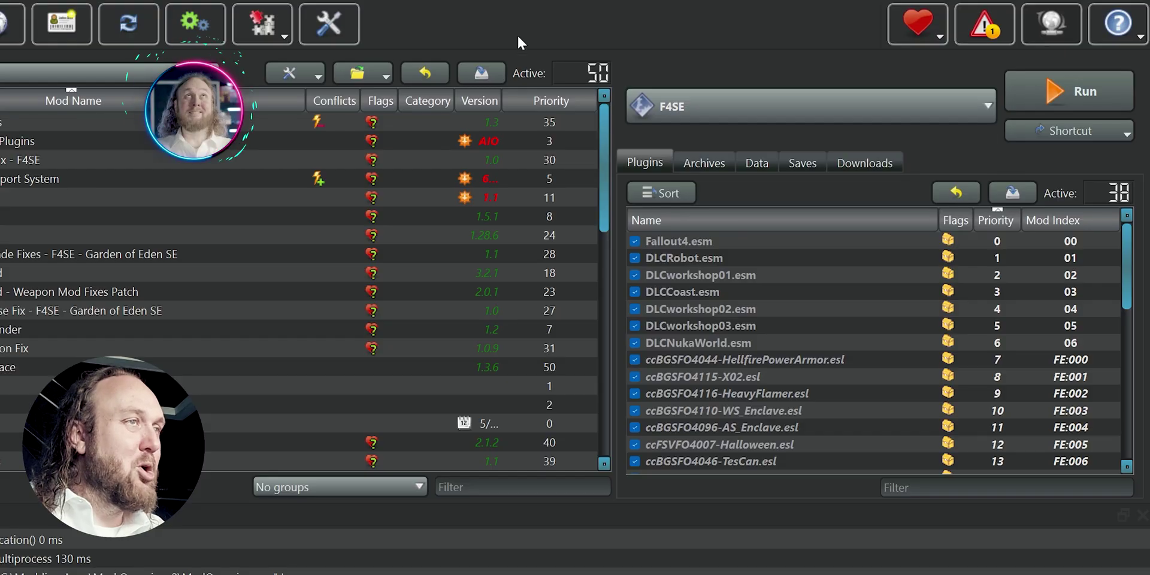
Add G:\Modding Apps\Bethini Pie\Bethini.exe as a new Mod Organizer 2 executable
click(211, 39)
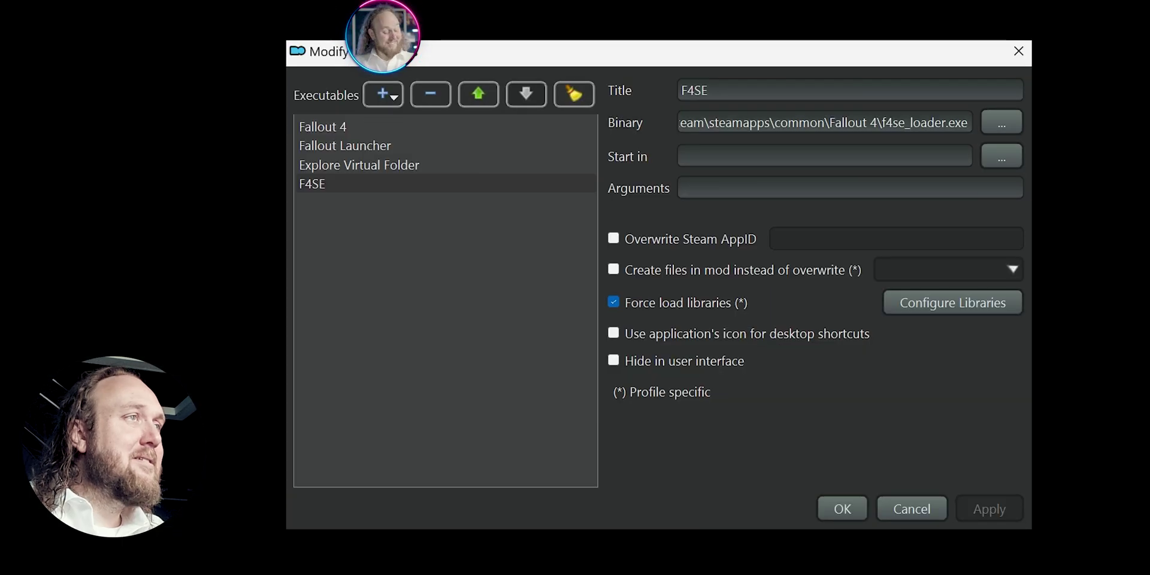
click(384, 98)
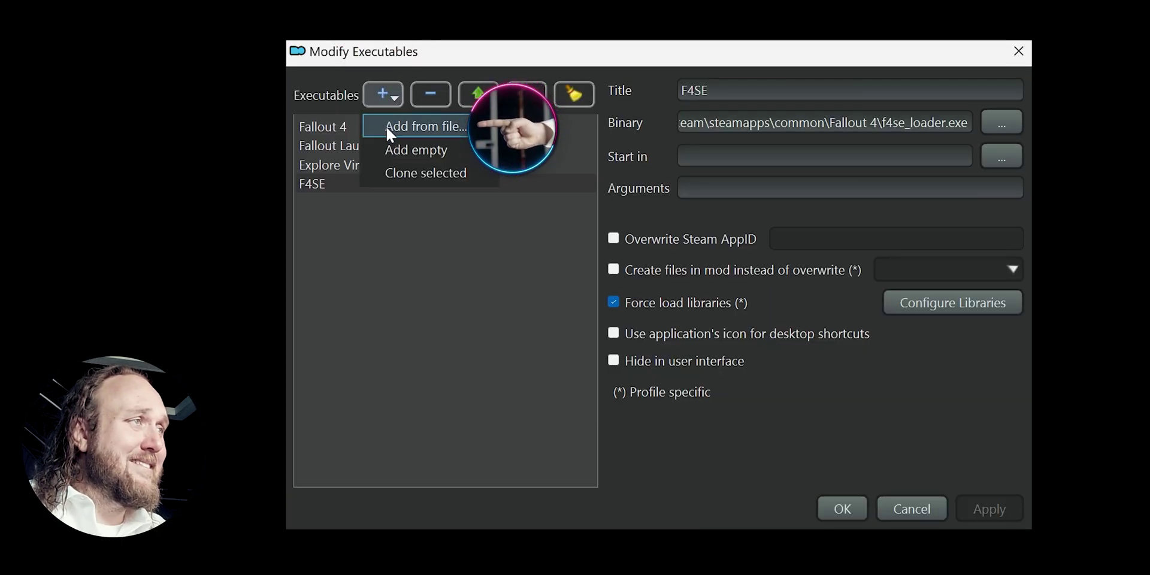
click(385, 126)
double_click(632, 174)
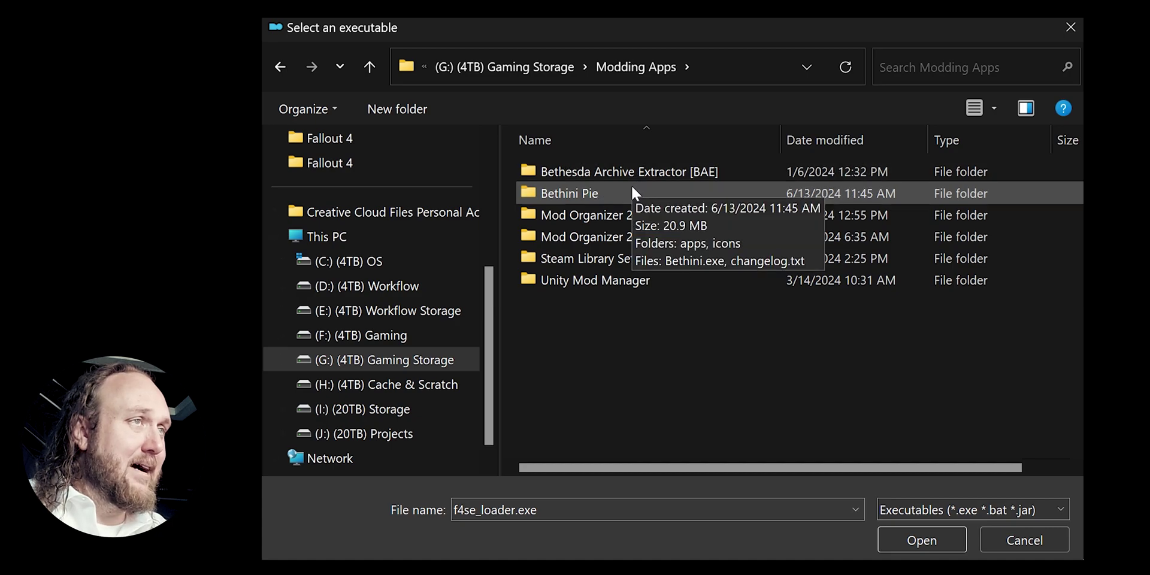
click(629, 190)
double_click(629, 190)
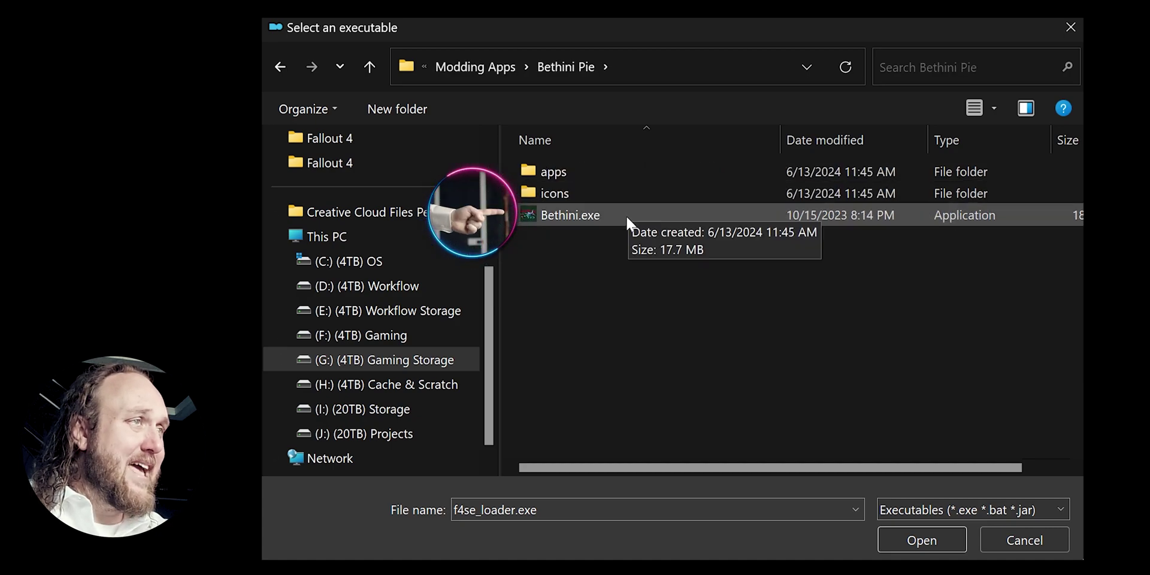
double_click(627, 214)
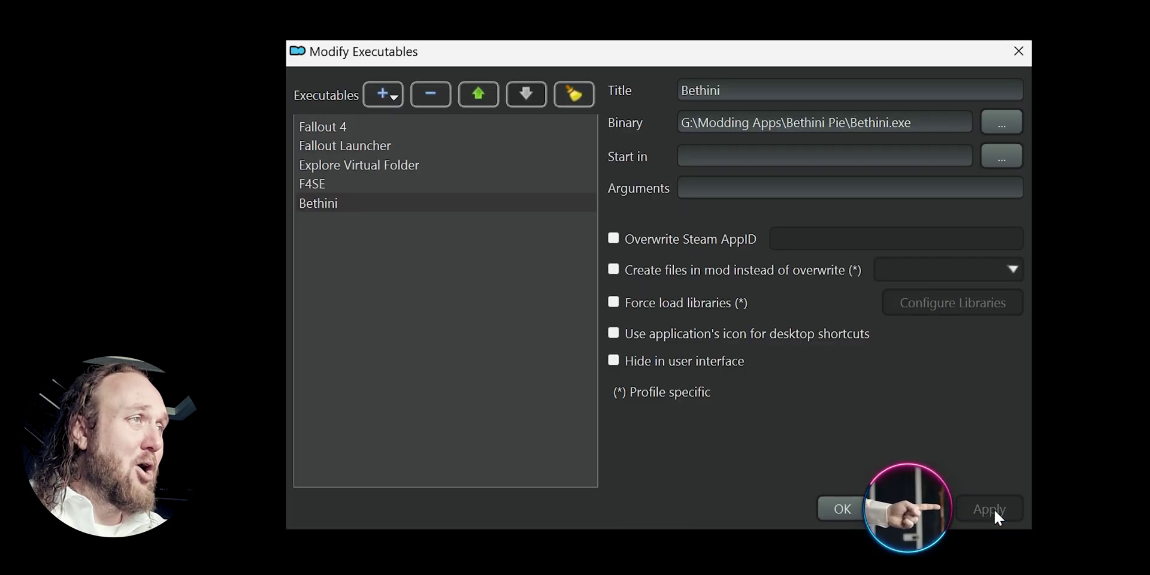
click(842, 509)
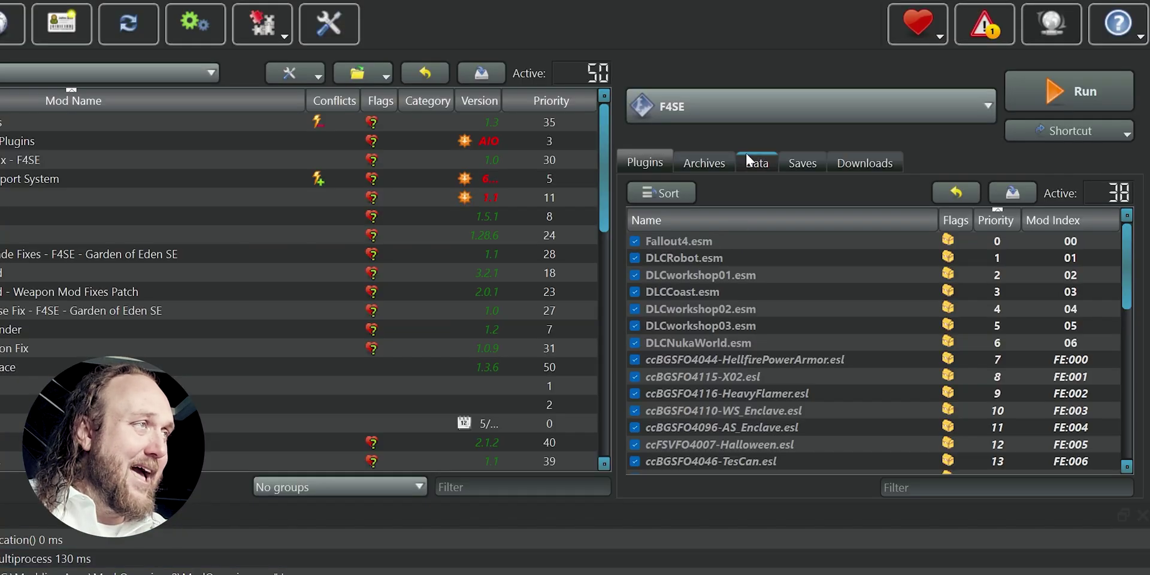
Launch Bethini from Mod Organizer 2's executable list and choose Fallout 4 as the game
click(753, 112)
click(748, 294)
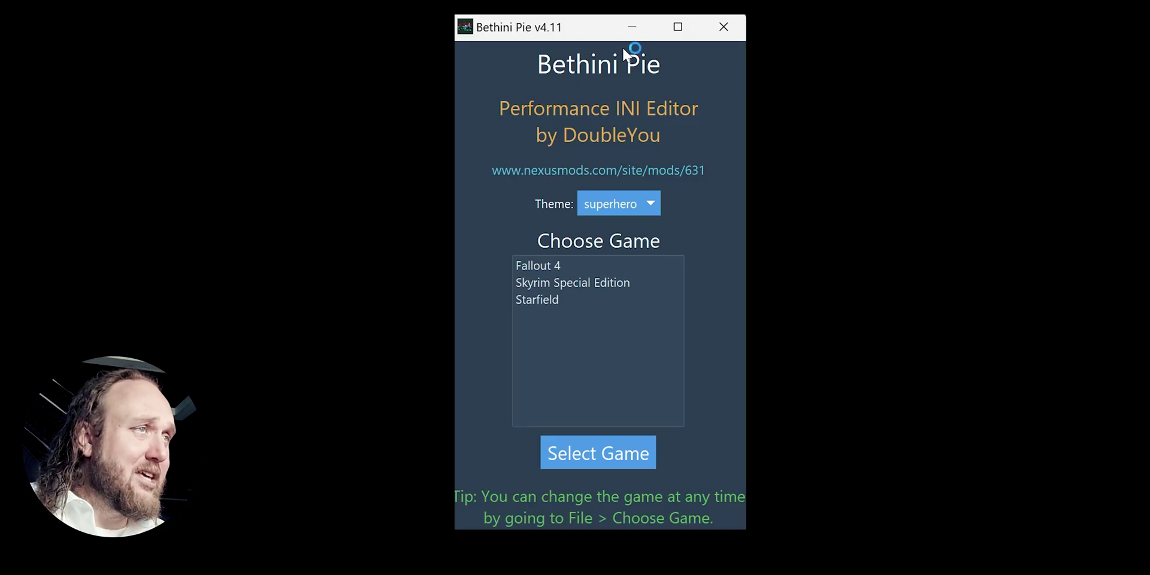
click(566, 264)
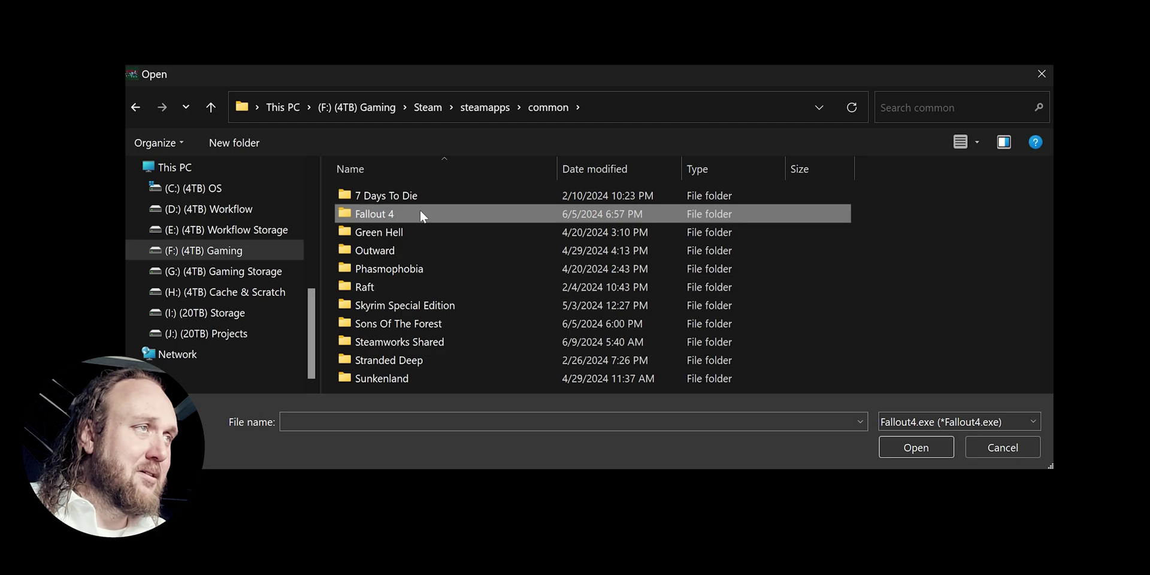
Point Bethini Pie to Fallout4.exe, then open the My Games Fallout4 settings folder
double_click(419, 213)
click(421, 259)
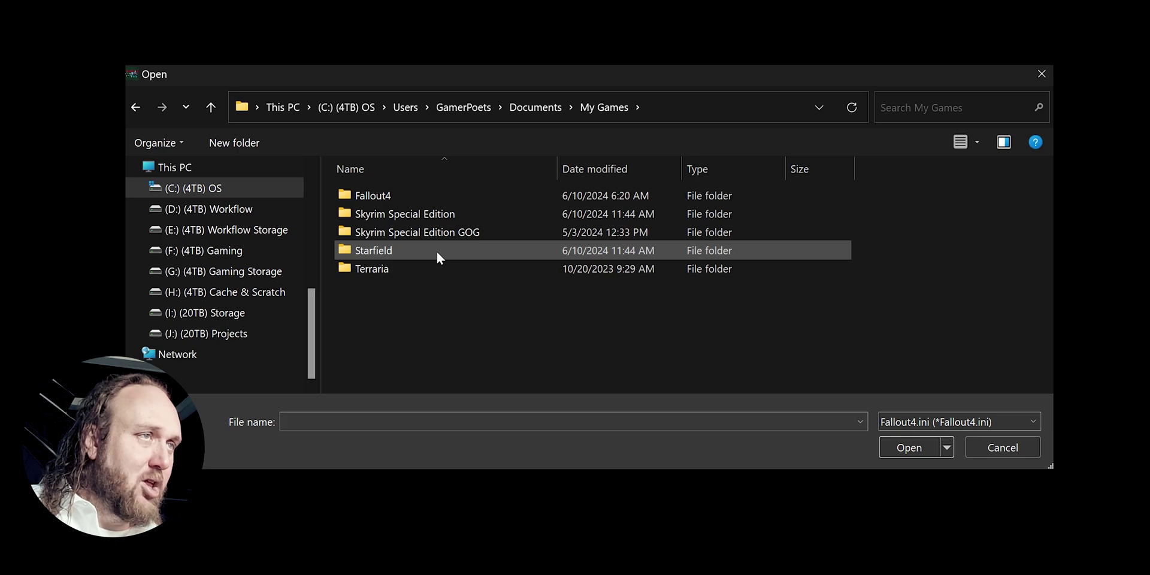
double_click(433, 195)
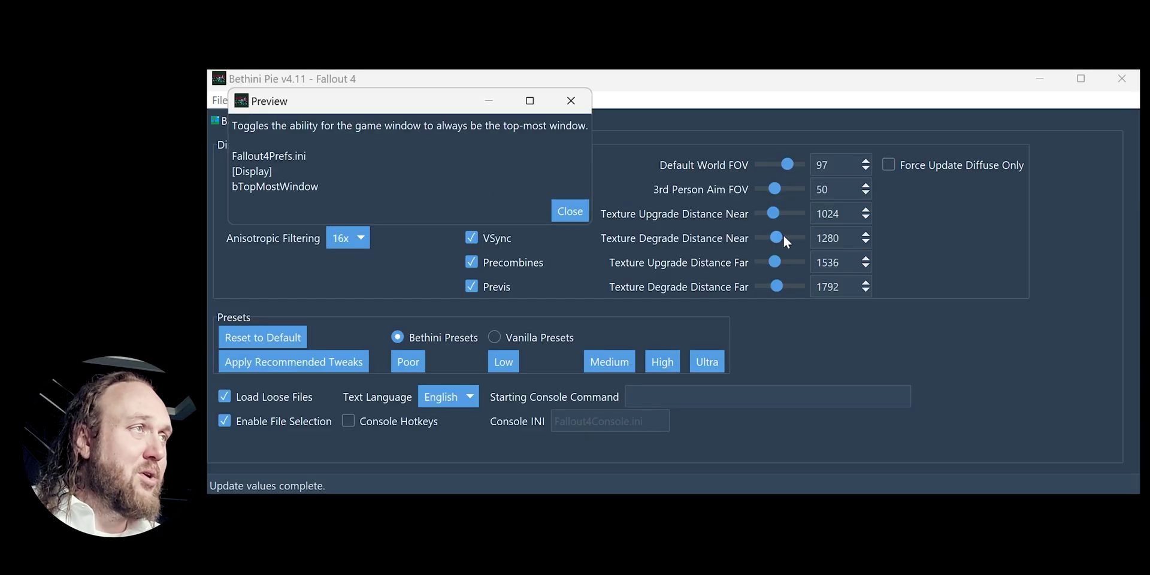
Show the Visuals settings, dismiss the preview box, and switch to the darkly theme
mouse_move(781, 237)
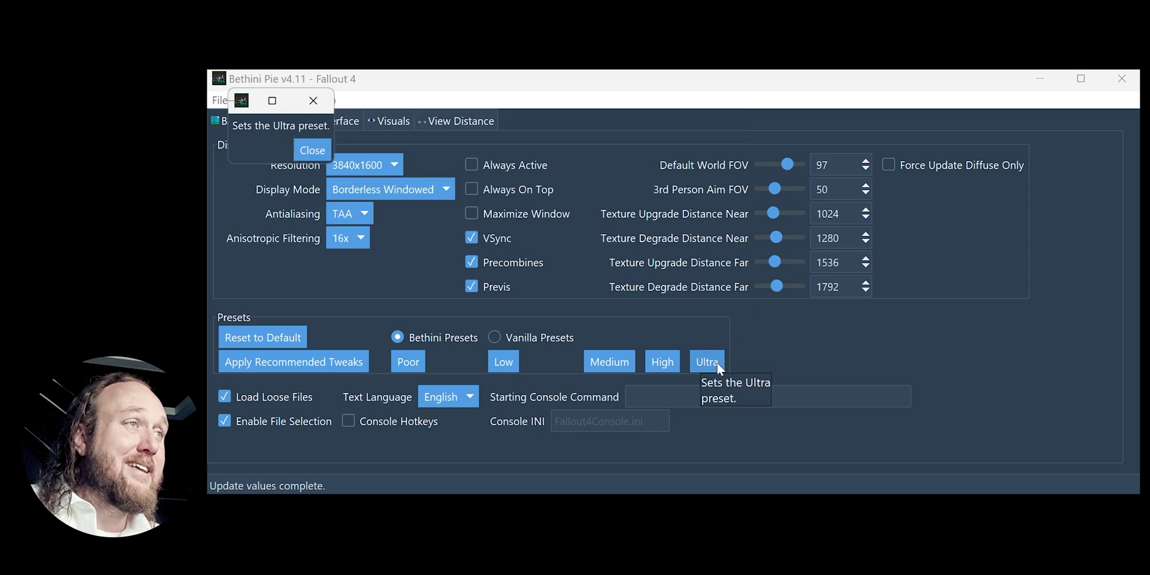
click(390, 120)
mouse_move(437, 293)
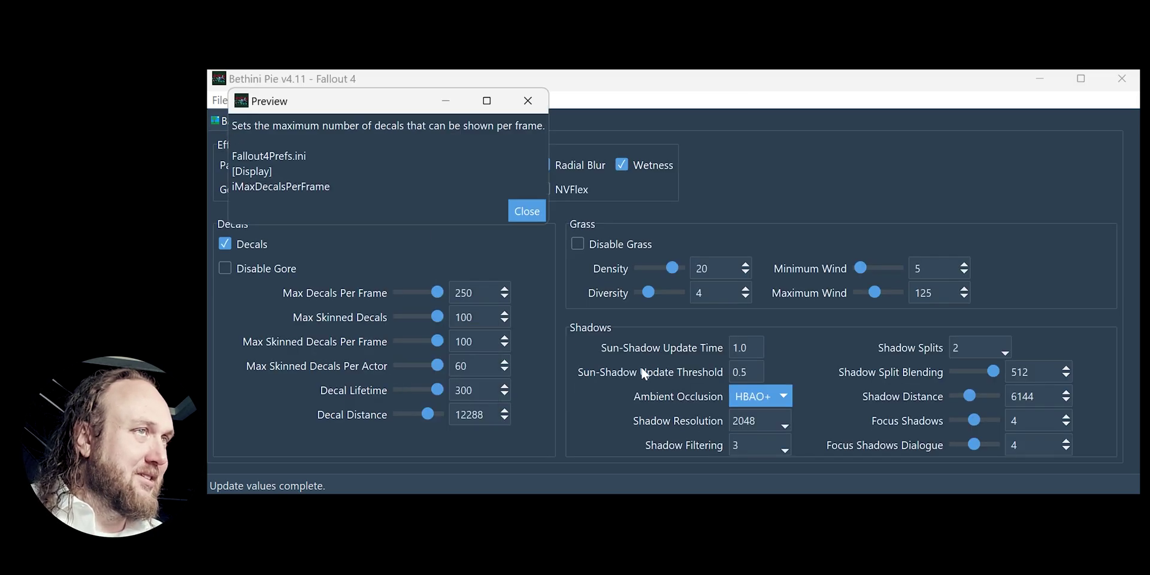
click(527, 211)
click(285, 100)
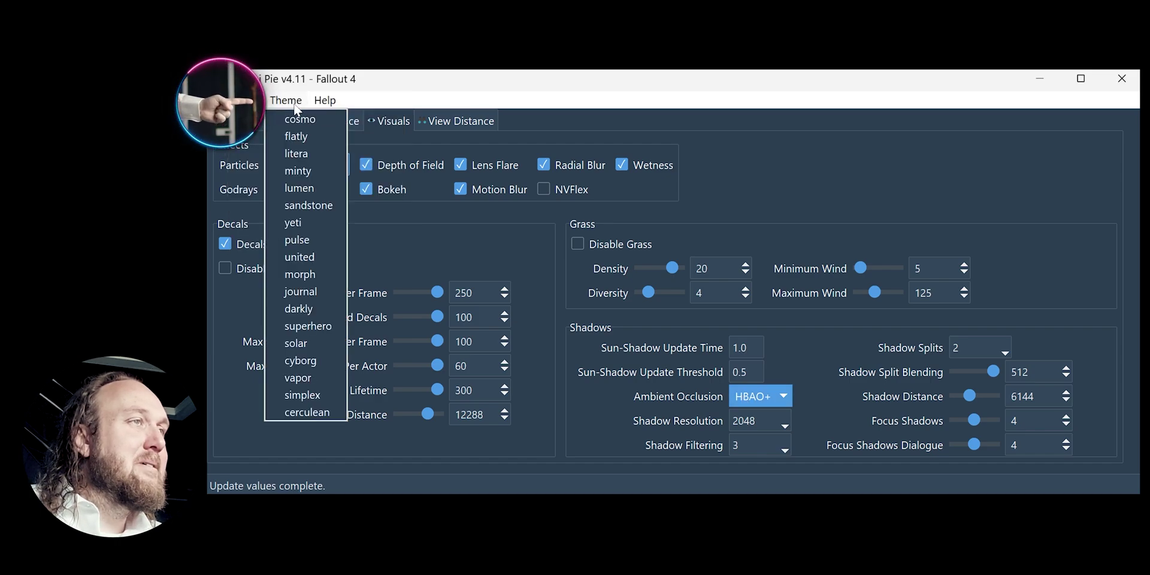
click(324, 308)
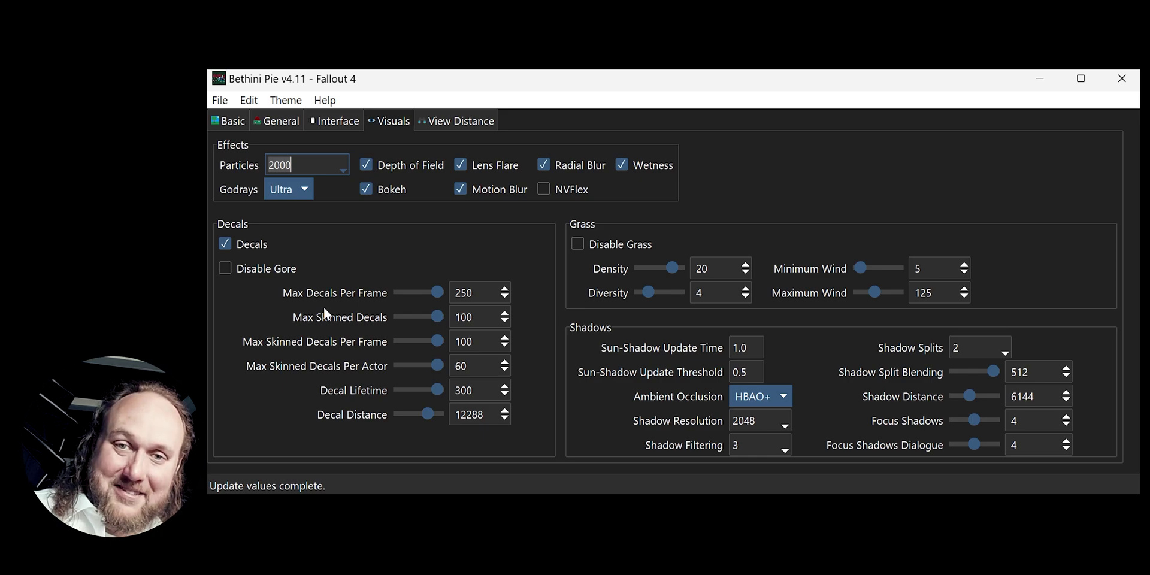
Save Fallout4.ini to the My Games Fallout4 folder, confirming the prompt
click(224, 105)
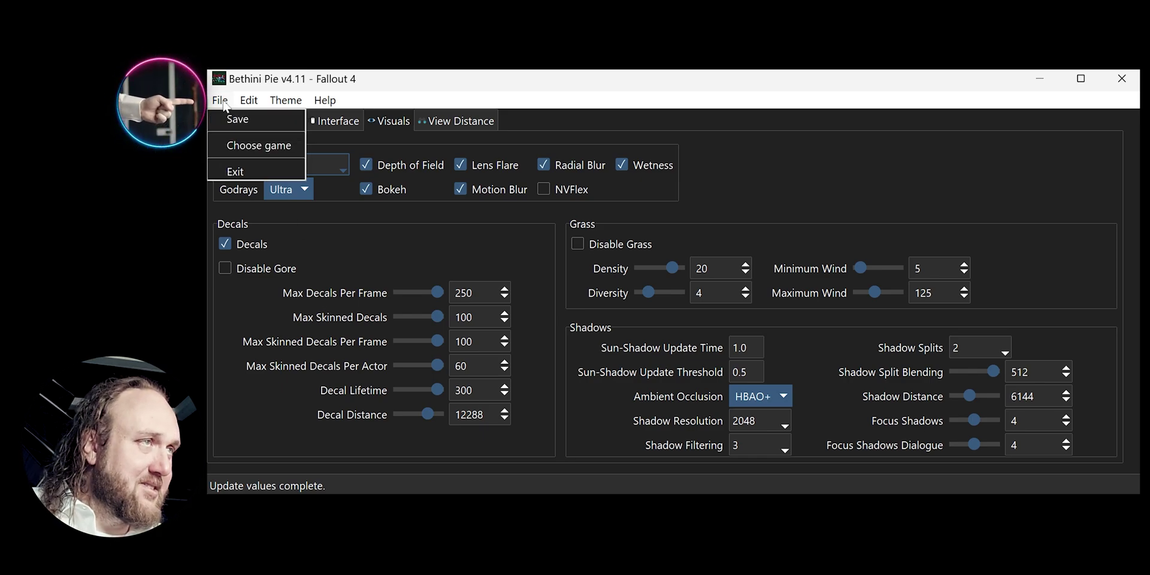
click(252, 117)
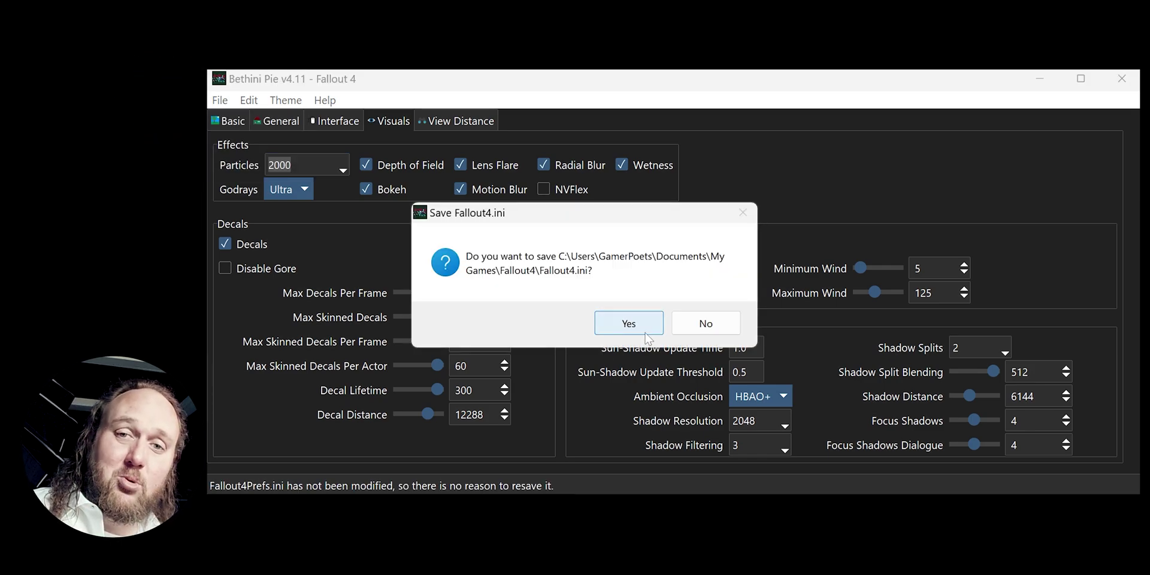
click(628, 323)
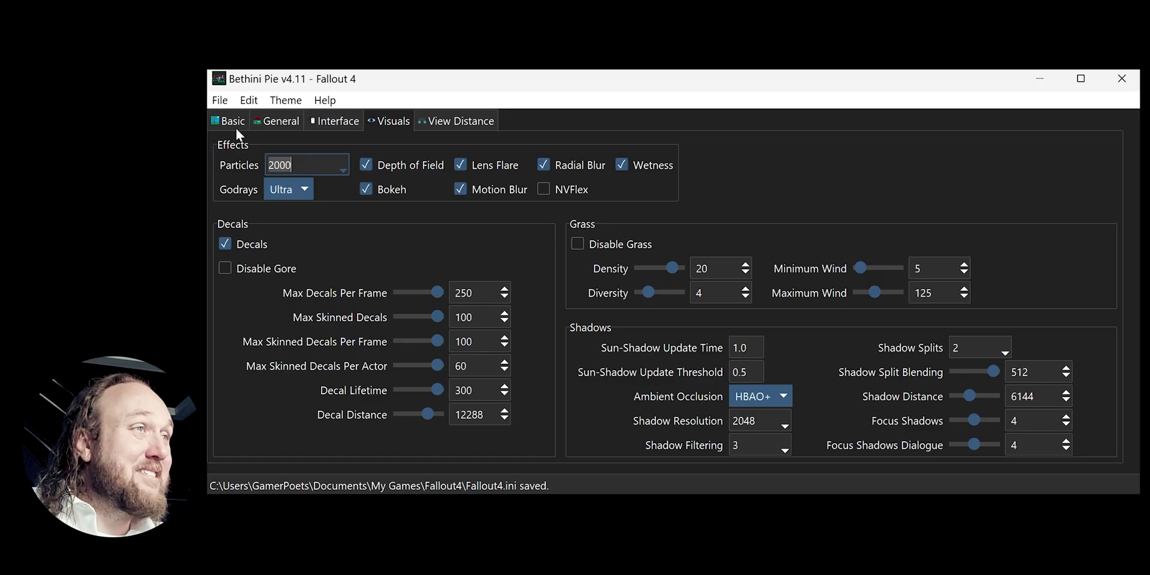
On the Basic tab, reset to default, then apply Bethini Ultra and the recommended tweaks
click(234, 125)
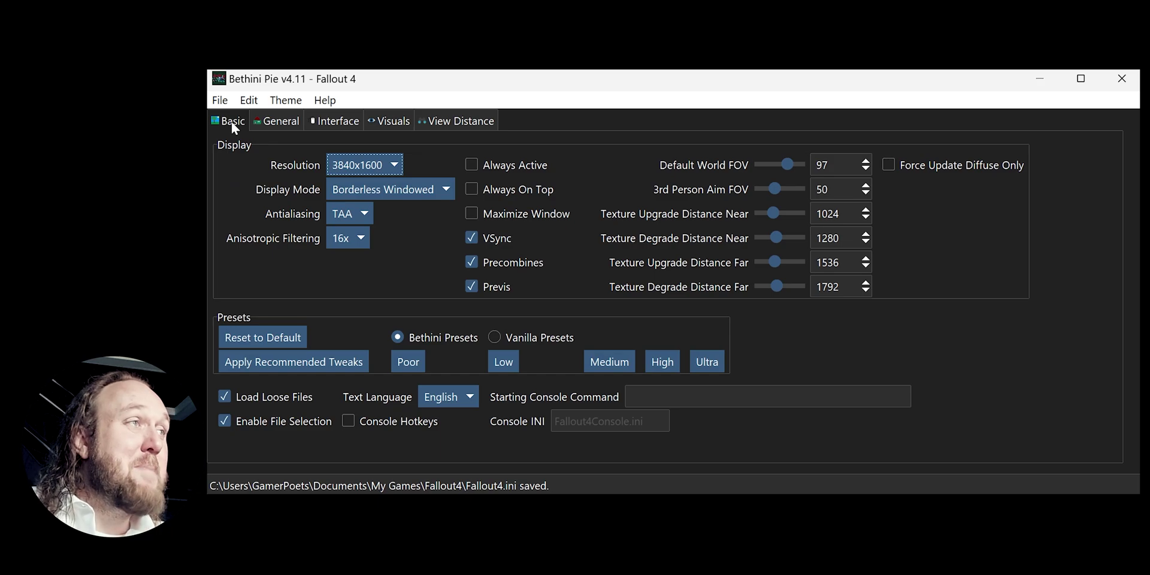
click(291, 339)
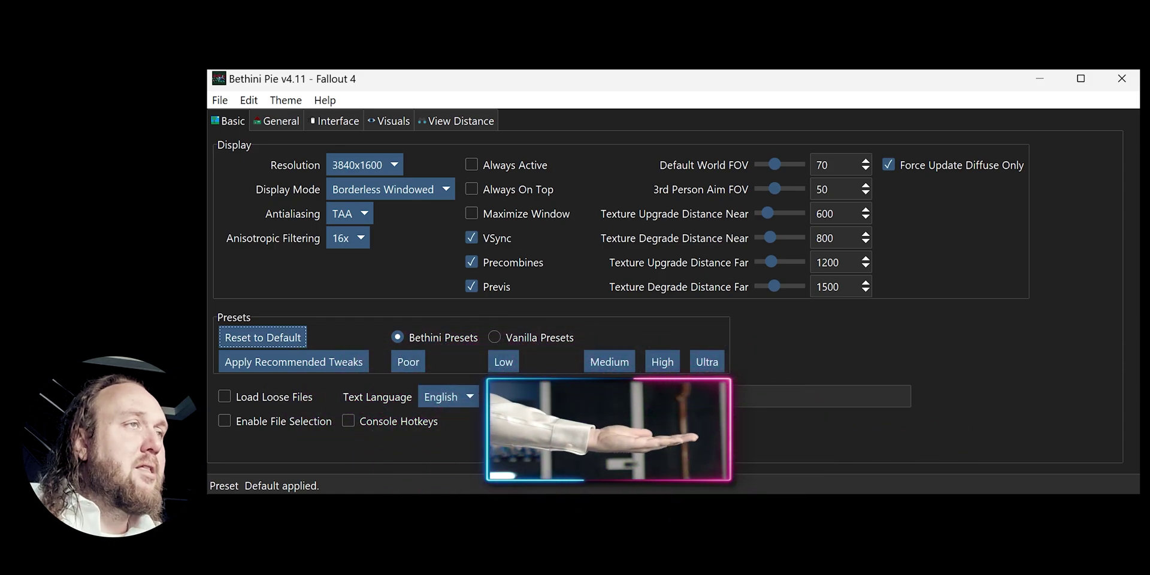
click(708, 362)
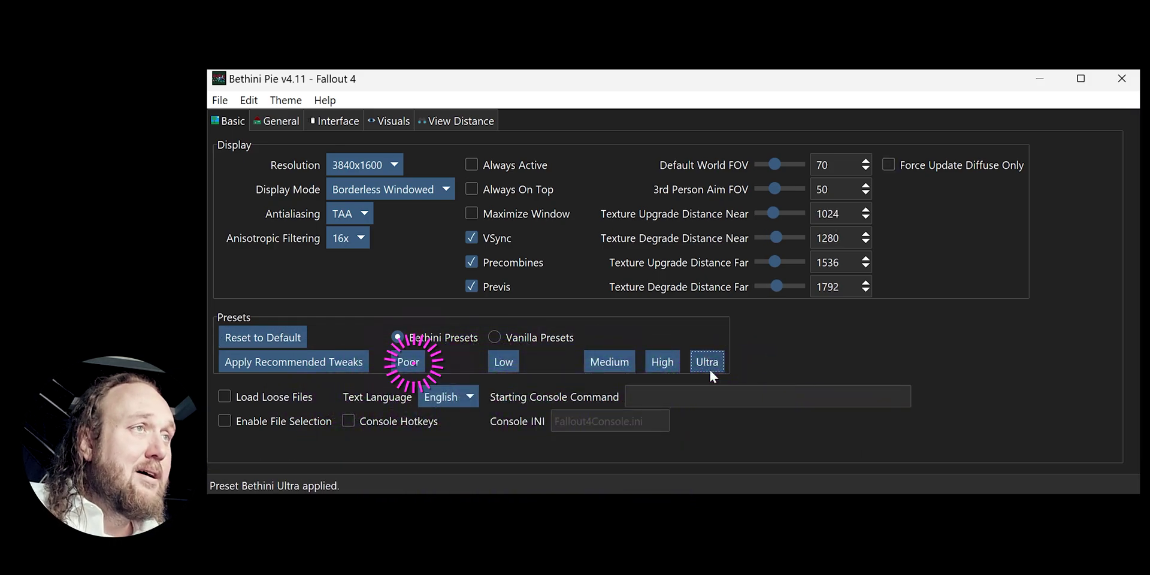
click(331, 370)
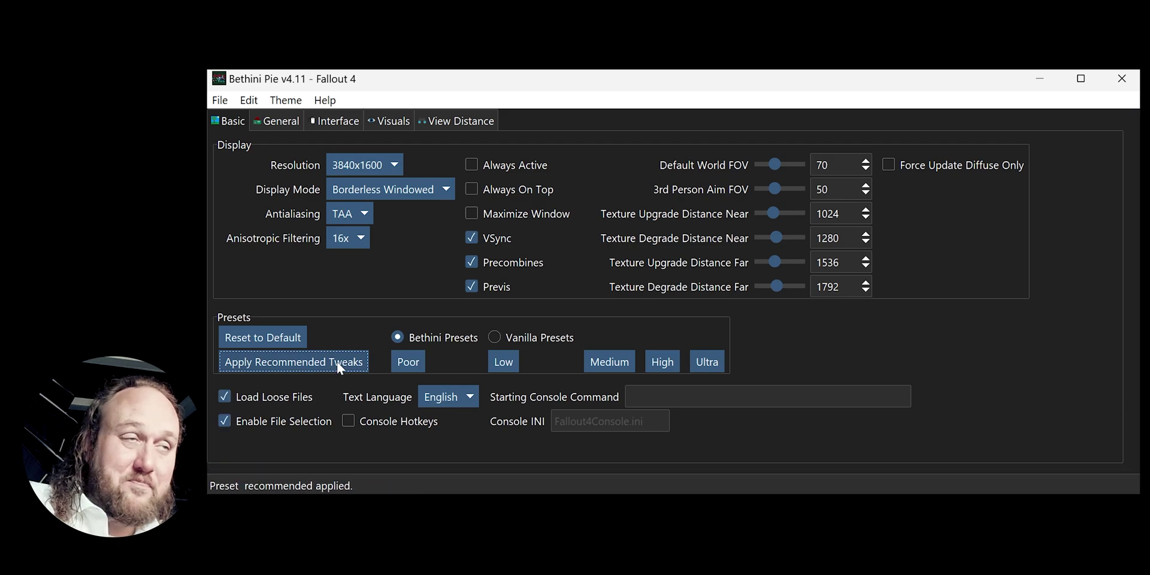
Keep the 3840x1600 resolution and save Fallout4Prefs.ini
click(395, 167)
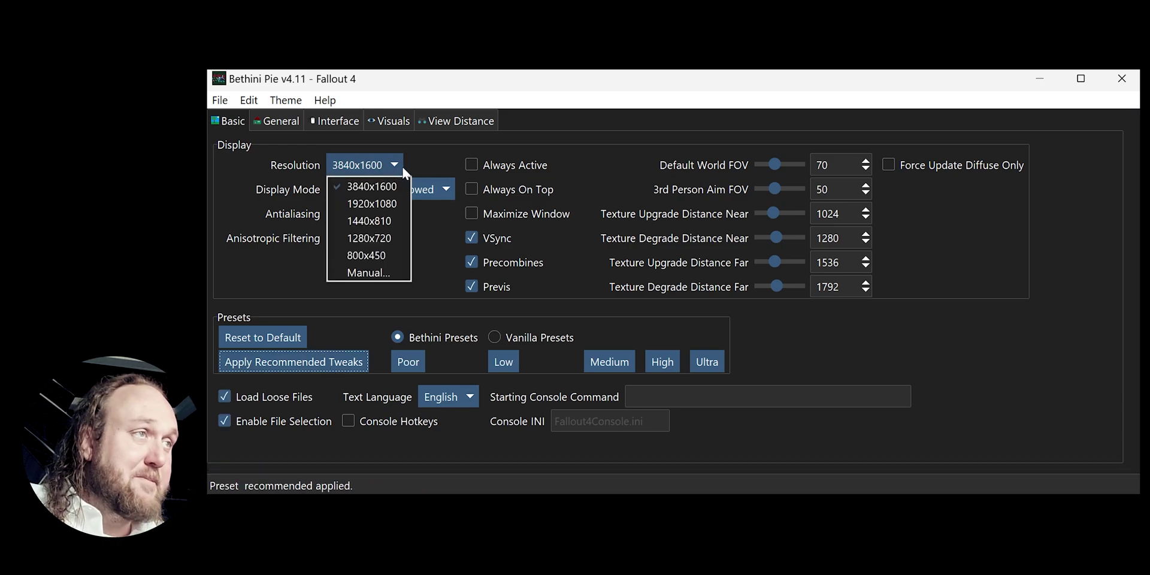
click(404, 173)
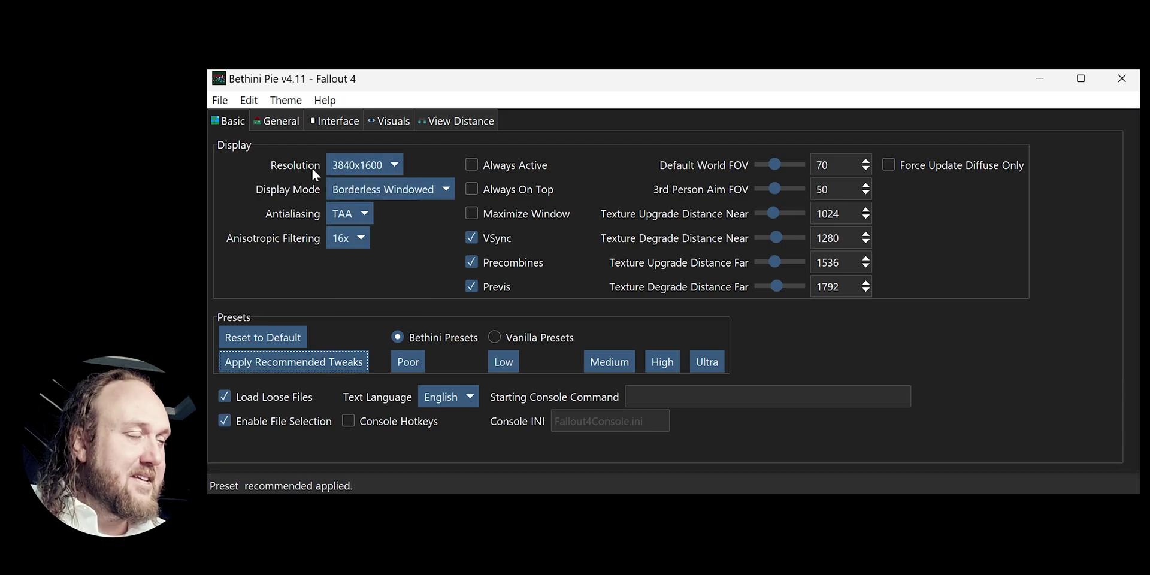
click(222, 102)
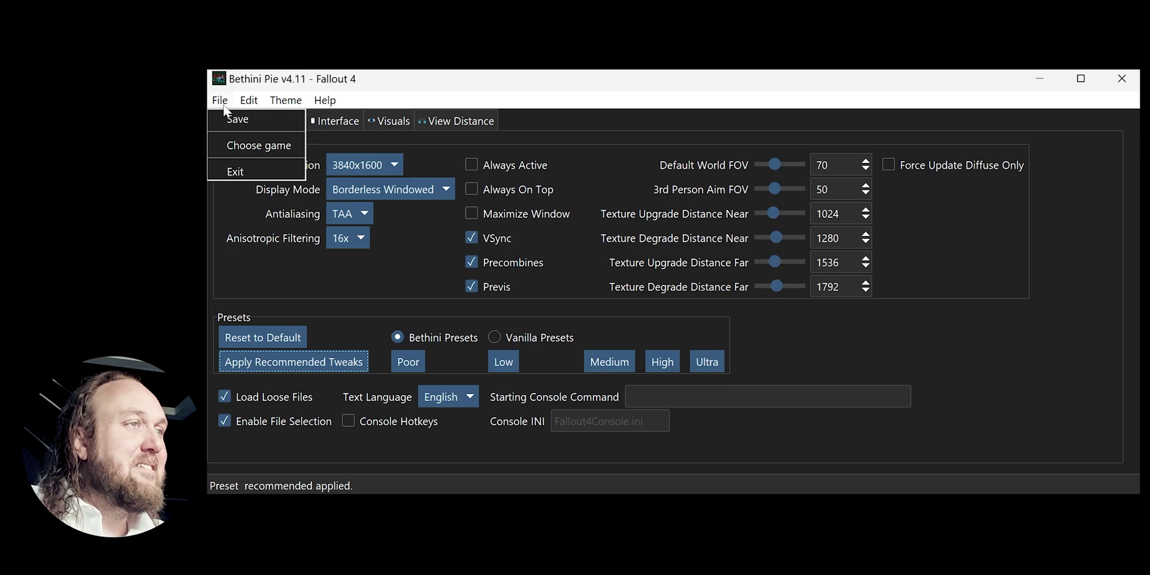
click(271, 118)
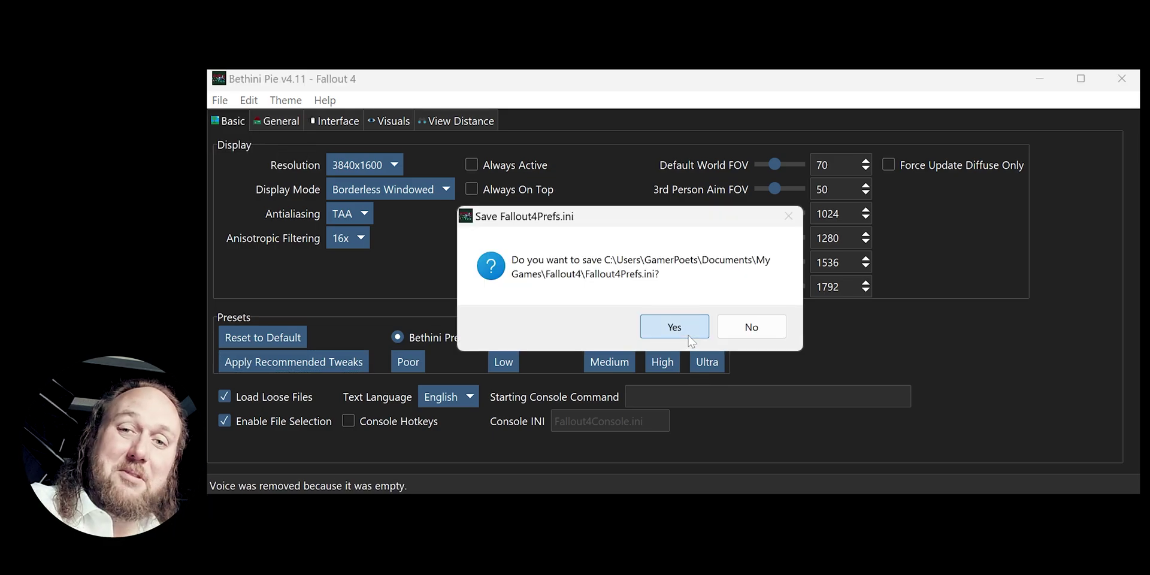